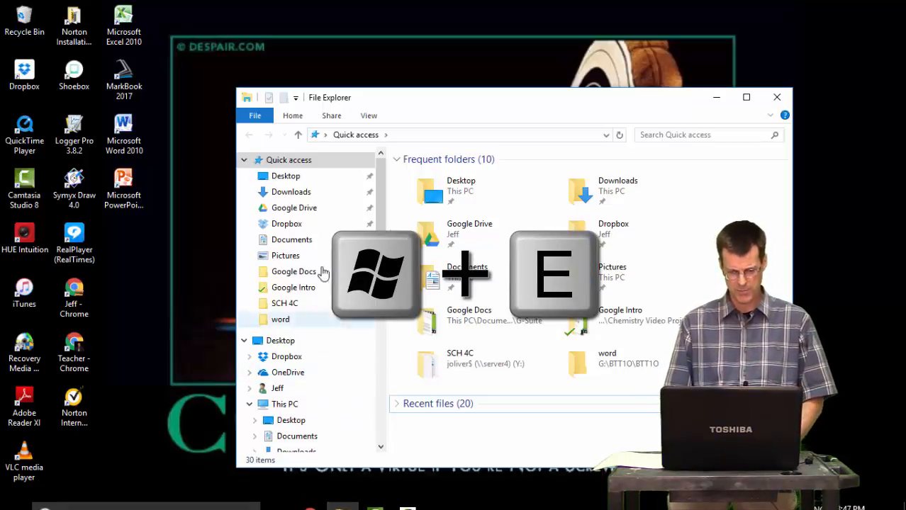
- Expand This PC in the folder tree and look through the folders on the staff$ (S:) network drive
drag(456, 97, 414, 49)
drag(338, 168, 341, 299)
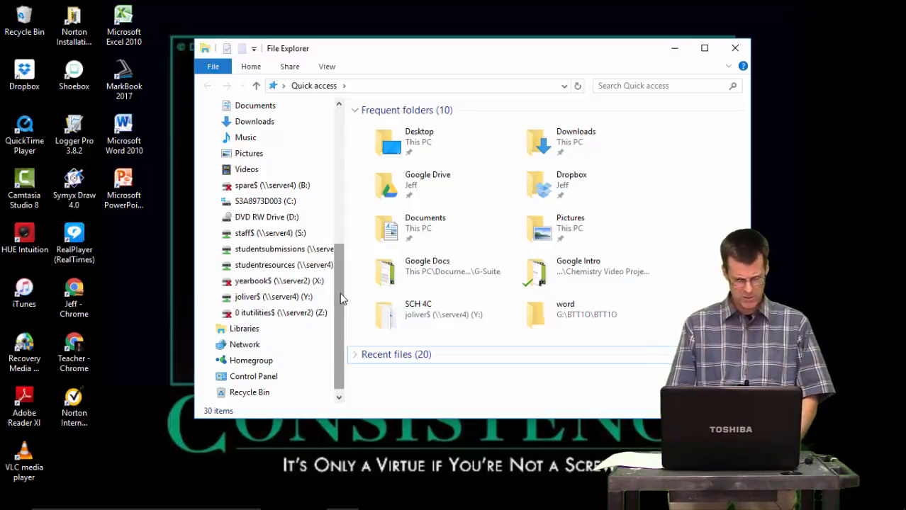
scroll(341, 298, up, 2)
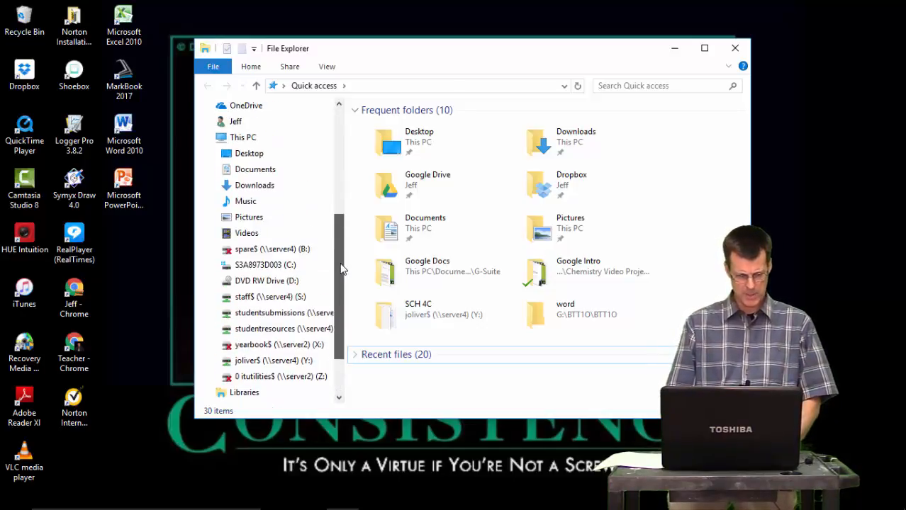
click(208, 139)
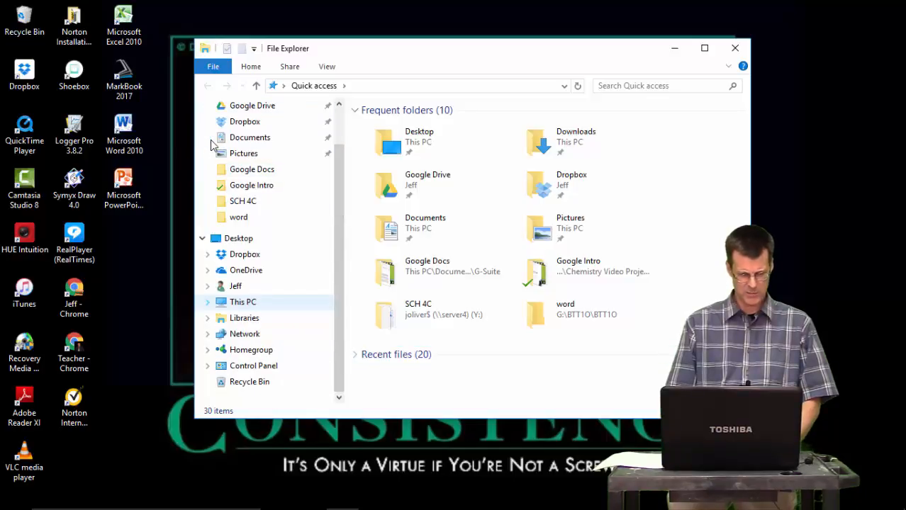
click(208, 302)
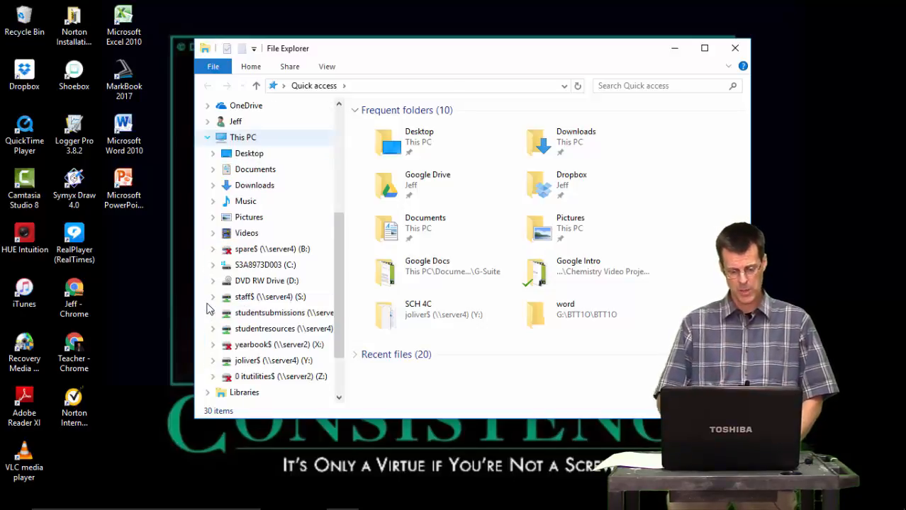
click(212, 298)
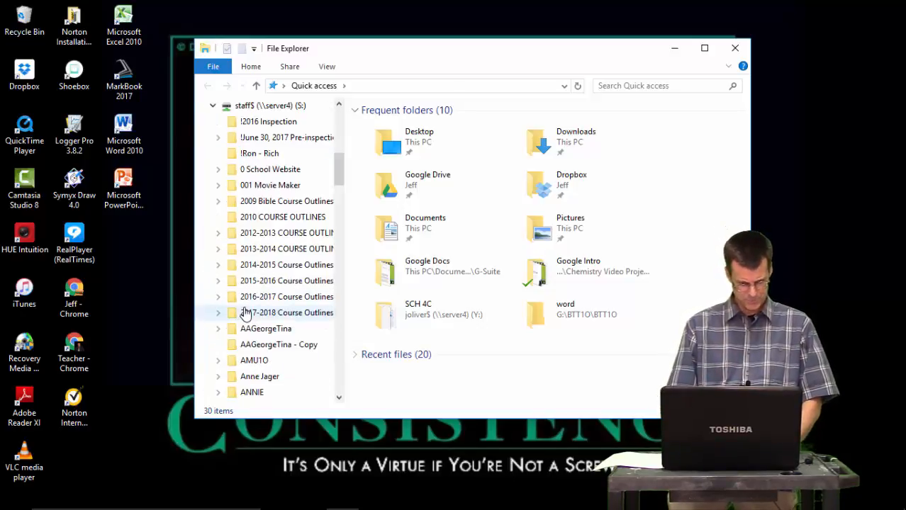
click(212, 105)
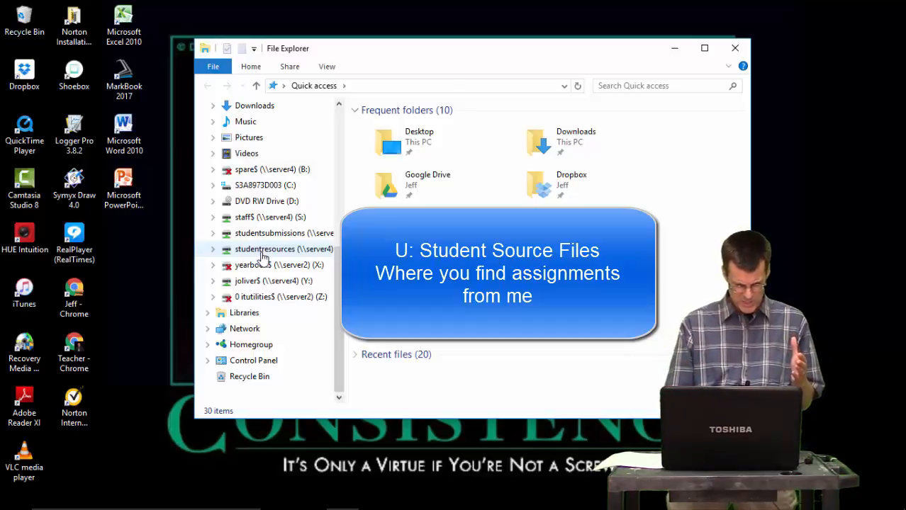
- Open the Styles Practice Word document from the teacher's BTT1O folder on the studentresources (W:) drive
click(263, 253)
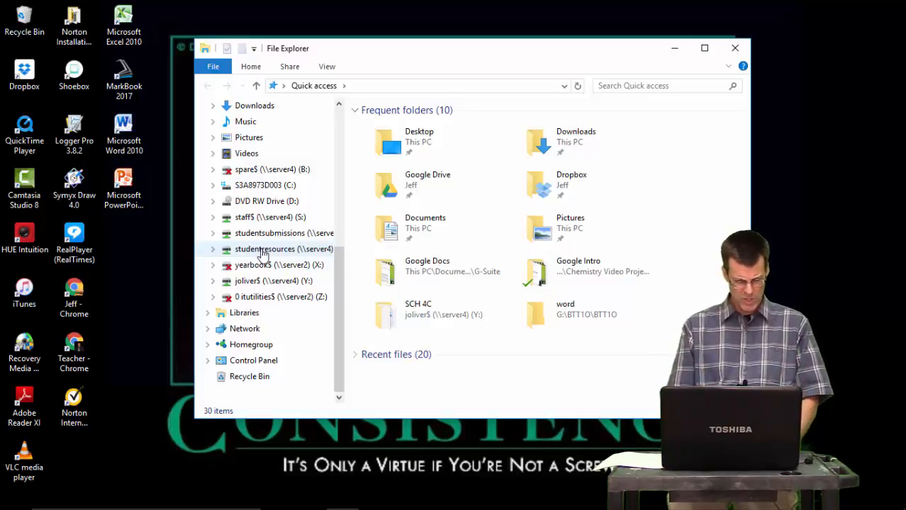
click(262, 252)
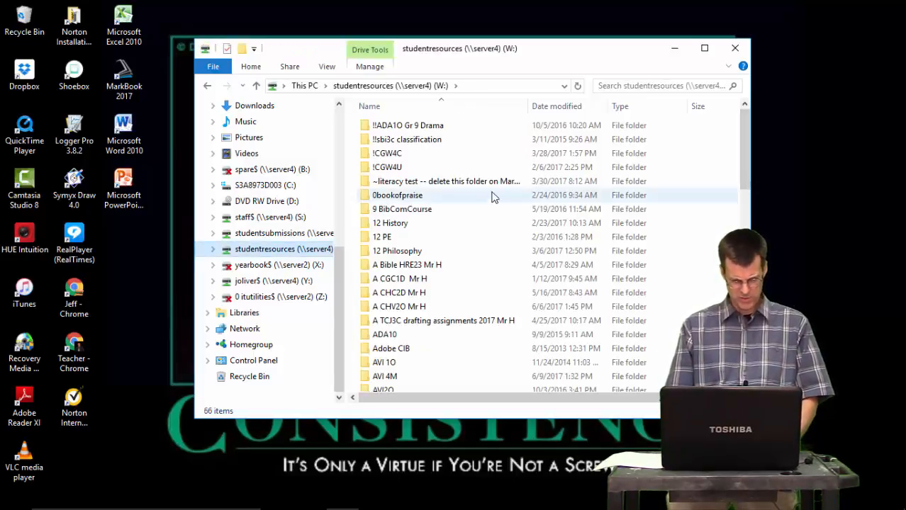
drag(449, 145, 446, 215)
click(445, 214)
scroll(445, 215, down, 3)
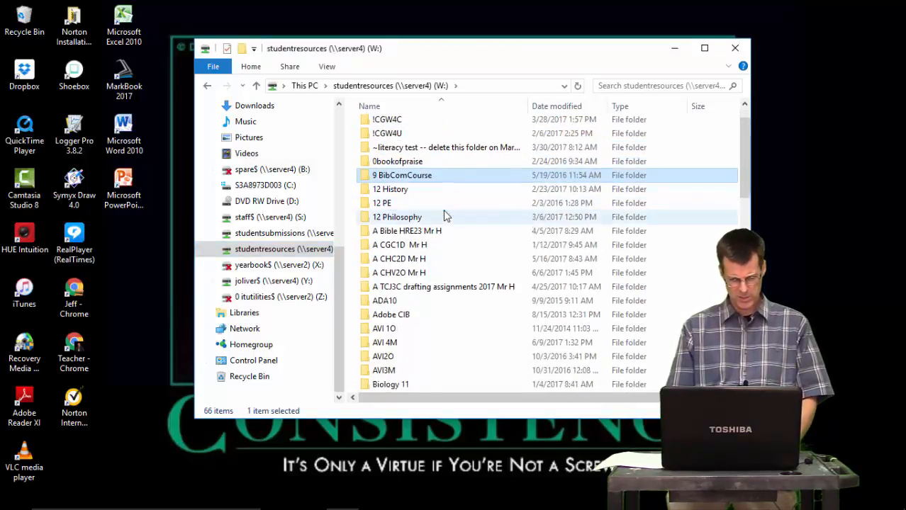
scroll(445, 216, down, 3)
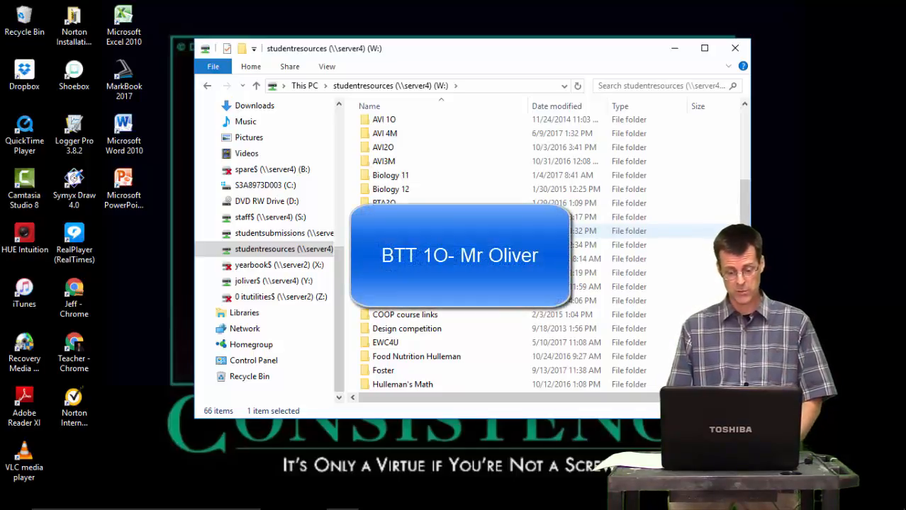
double_click(412, 232)
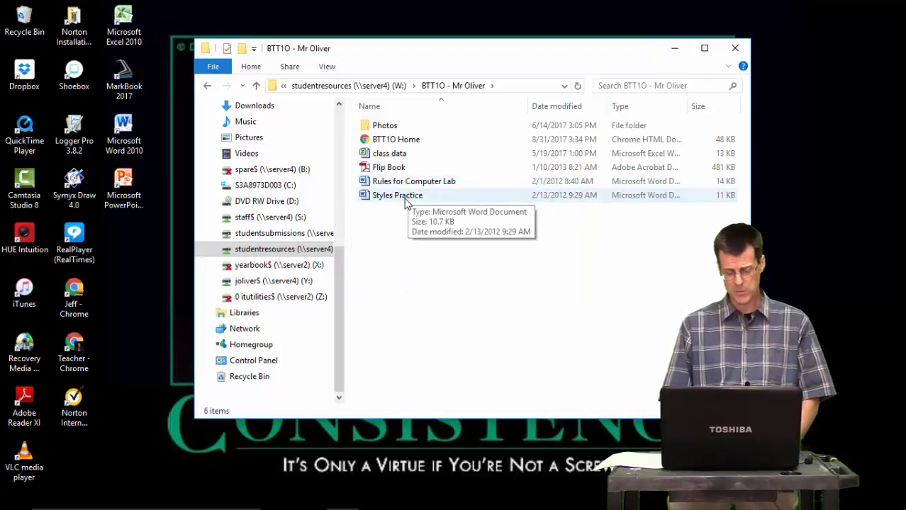
click(397, 196)
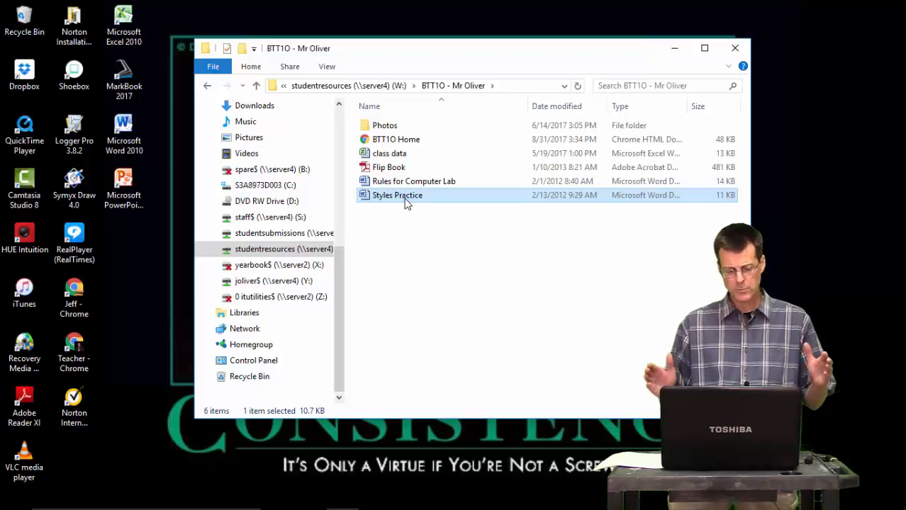
double_click(406, 202)
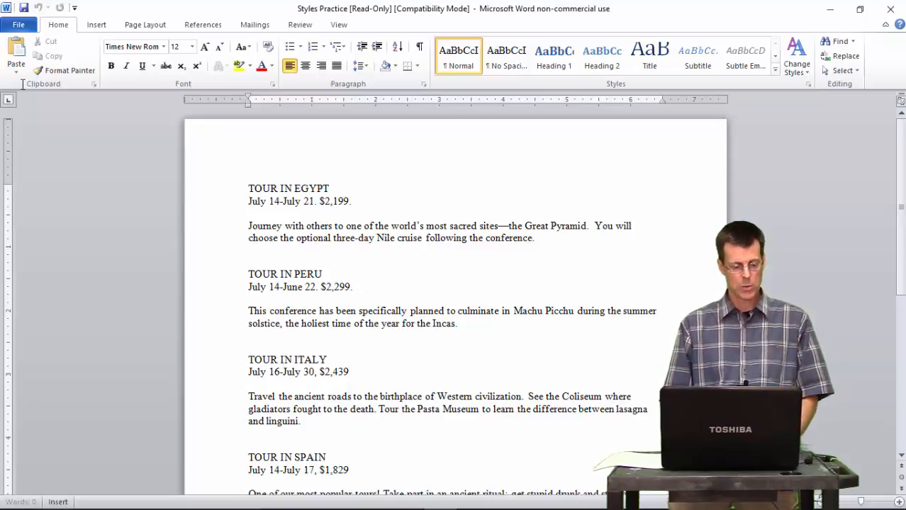
- Start saving the document under Save As and browse to the BTT1O folder on the personal Y: drive
click(17, 26)
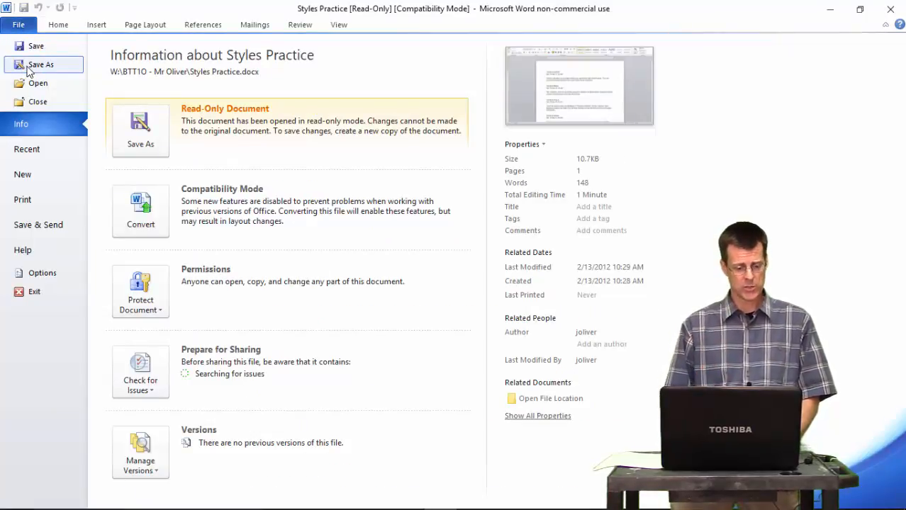
key(Escape)
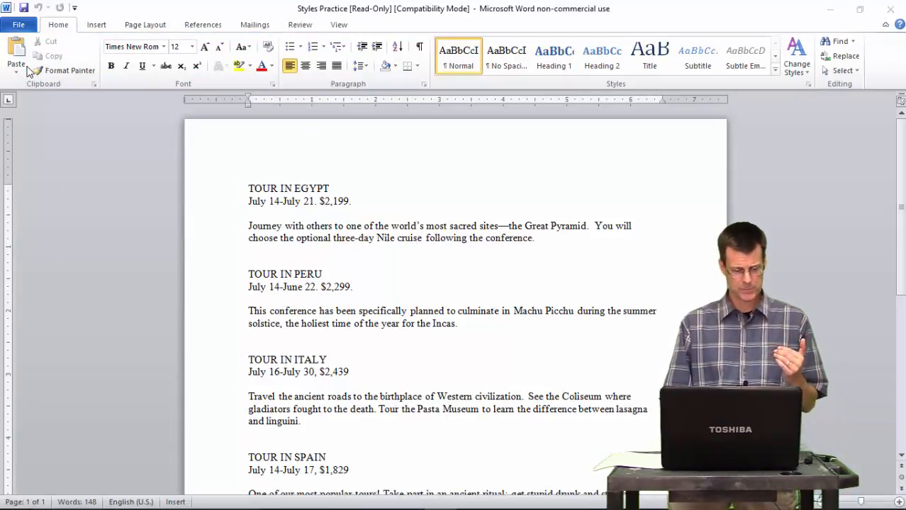
key(F12)
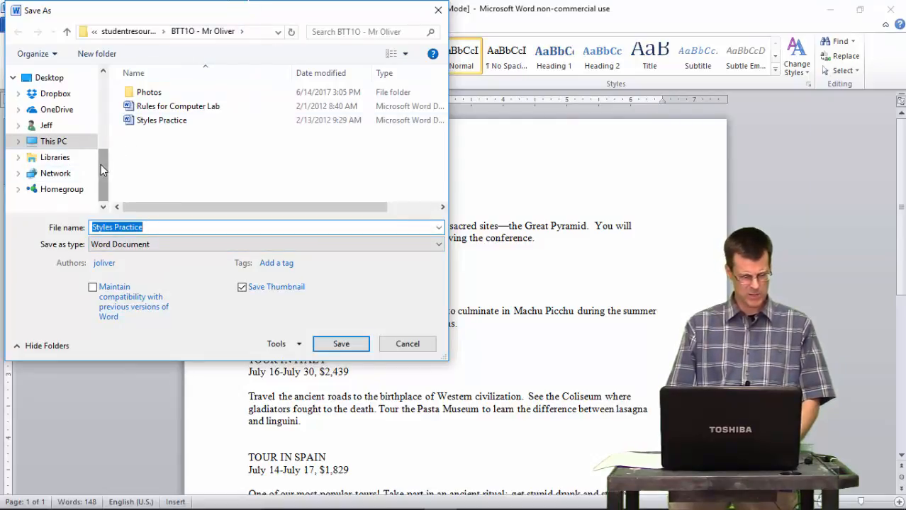
click(21, 147)
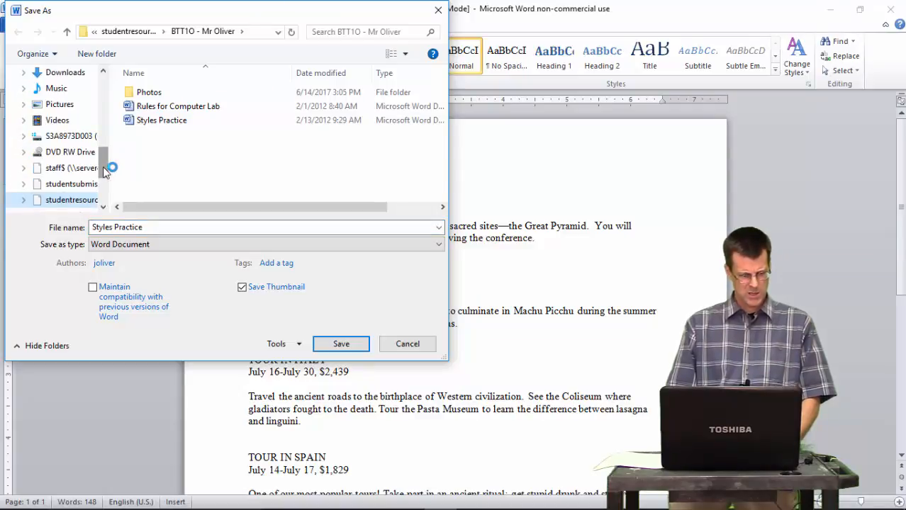
drag(104, 169, 103, 178)
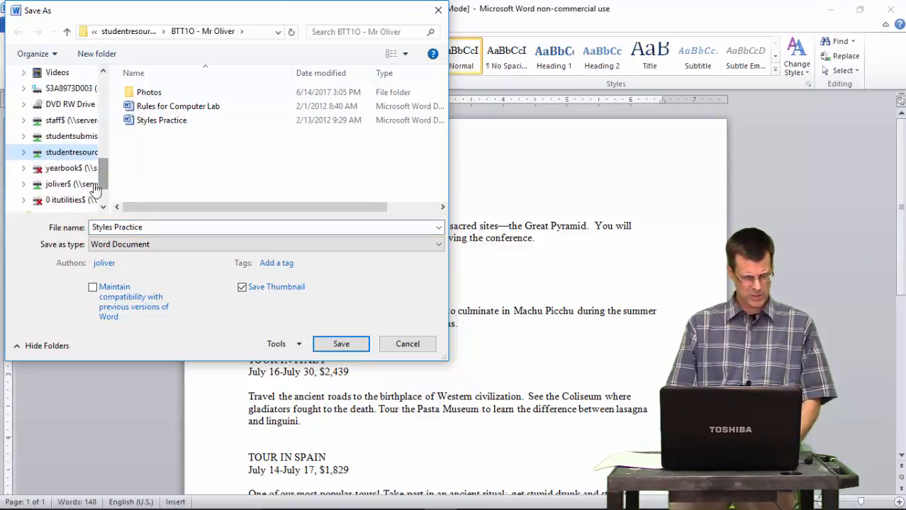
click(69, 190)
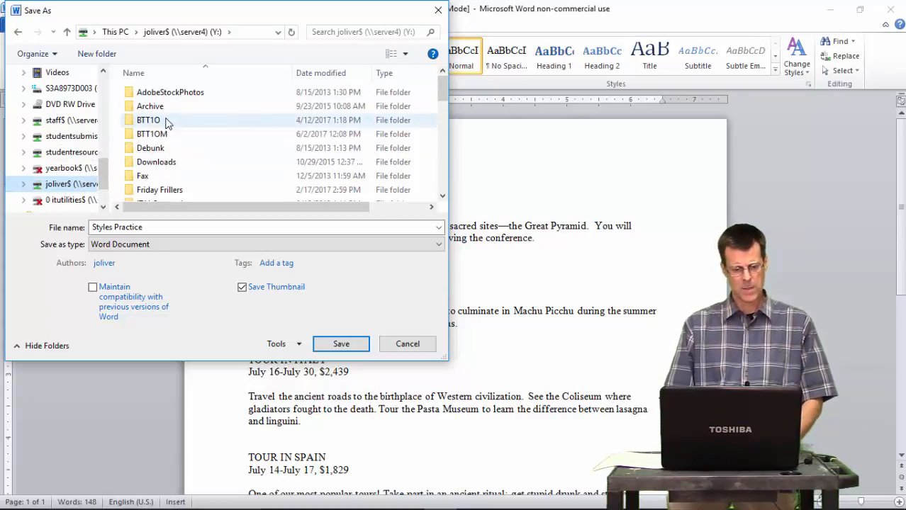
click(166, 122)
double_click(166, 122)
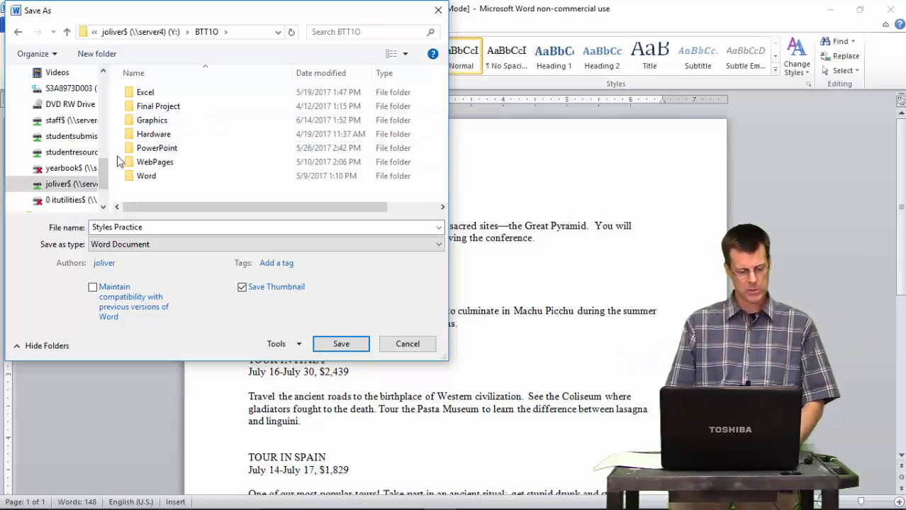
- Change the save location to the studentsubmissions (T:) drive and select the teacher's BTT1O folder
scroll(108, 170, down, 1)
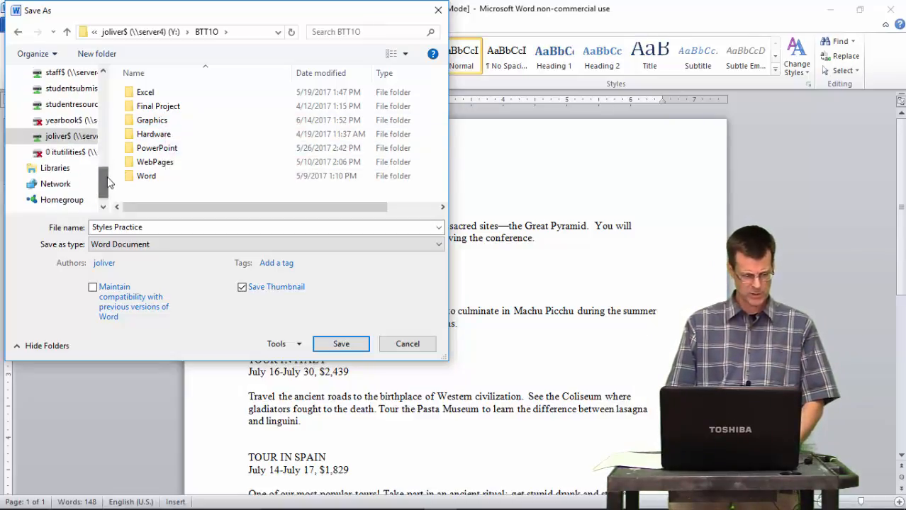
click(58, 92)
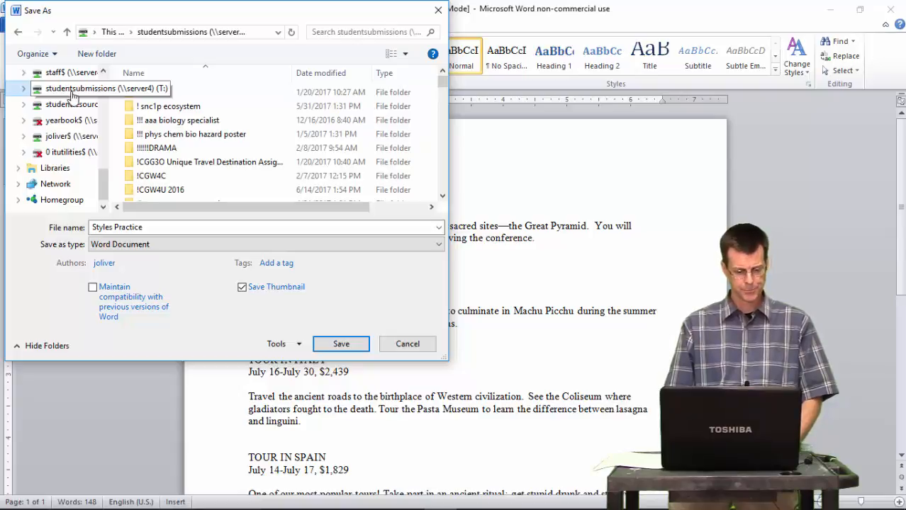
scroll(229, 142, down, 2)
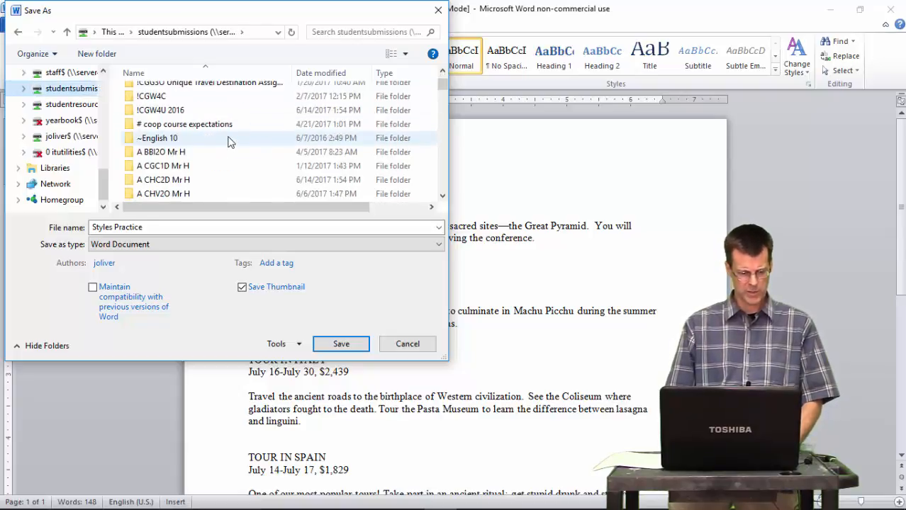
scroll(228, 142, down, 5)
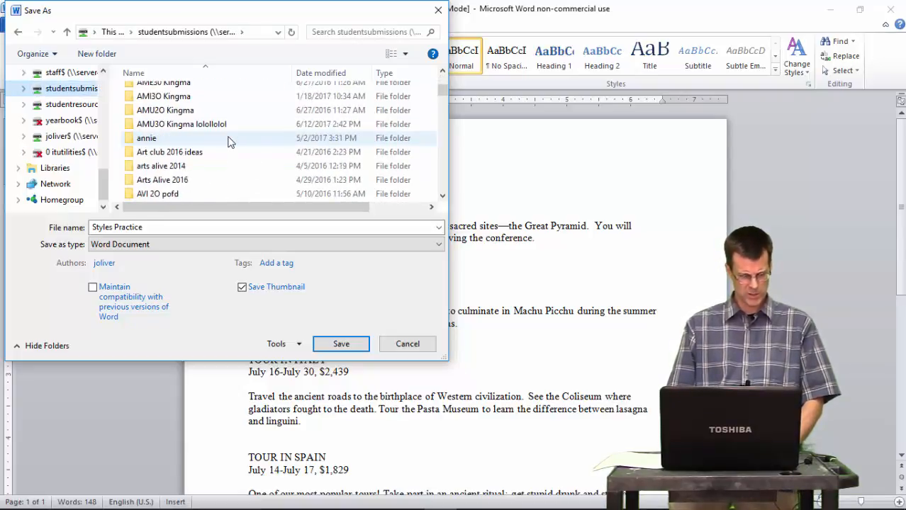
scroll(229, 142, down, 3)
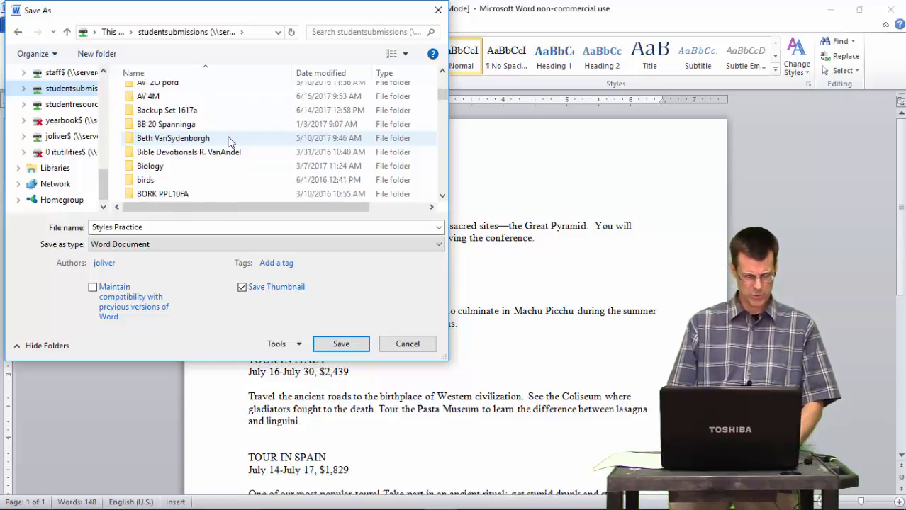
scroll(229, 142, down, 3)
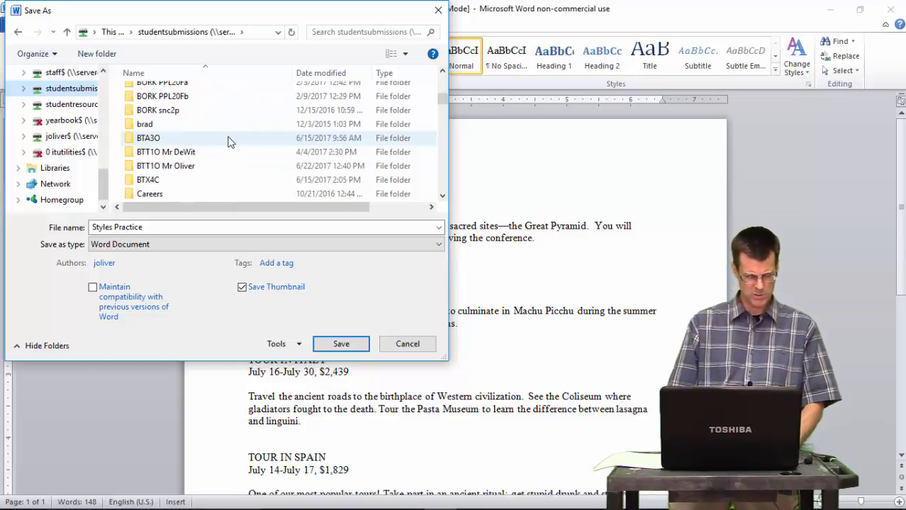
click(169, 170)
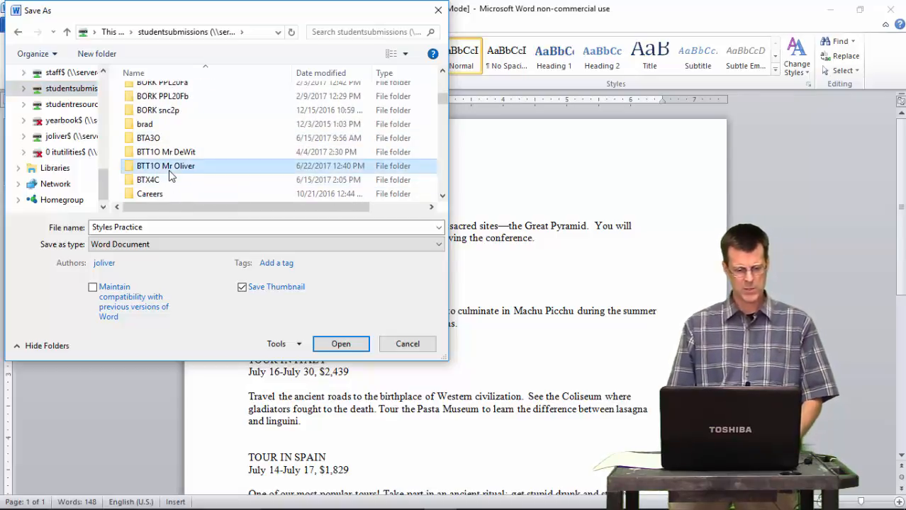